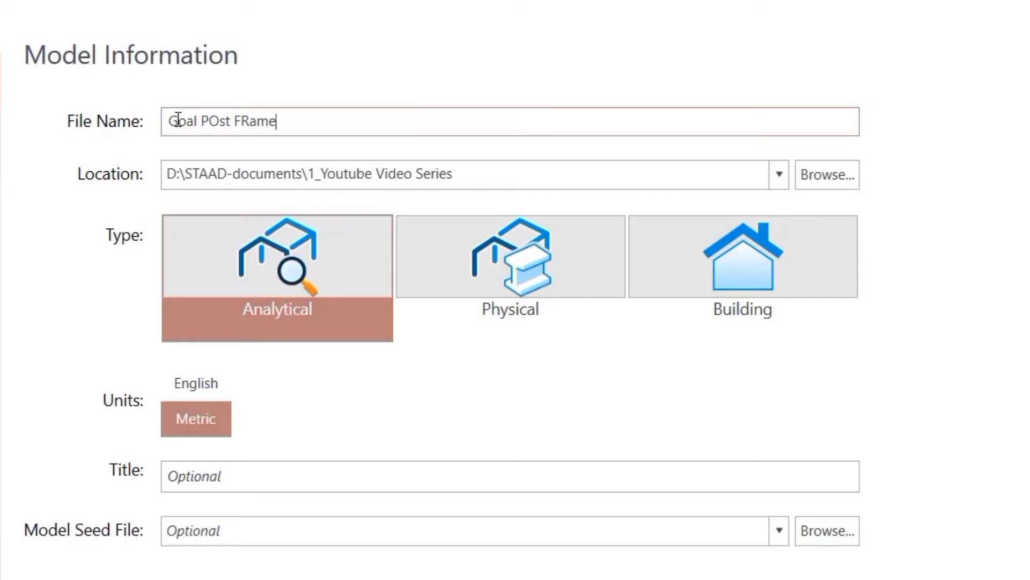
Step: Name the new metric analytical model "Goal POst FRame_Using the GUI" and create it
type("the GUI")
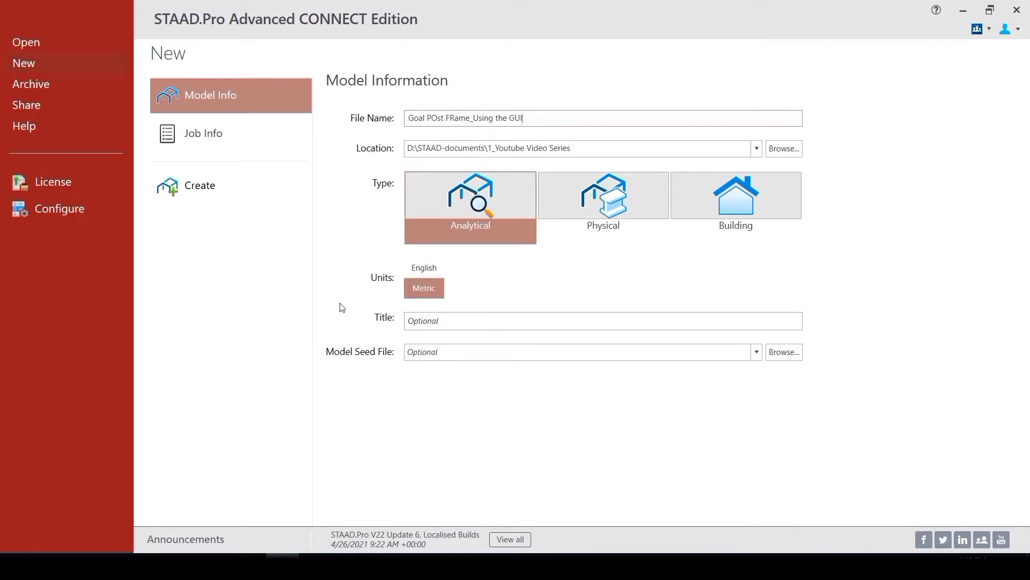
left_click(203, 191)
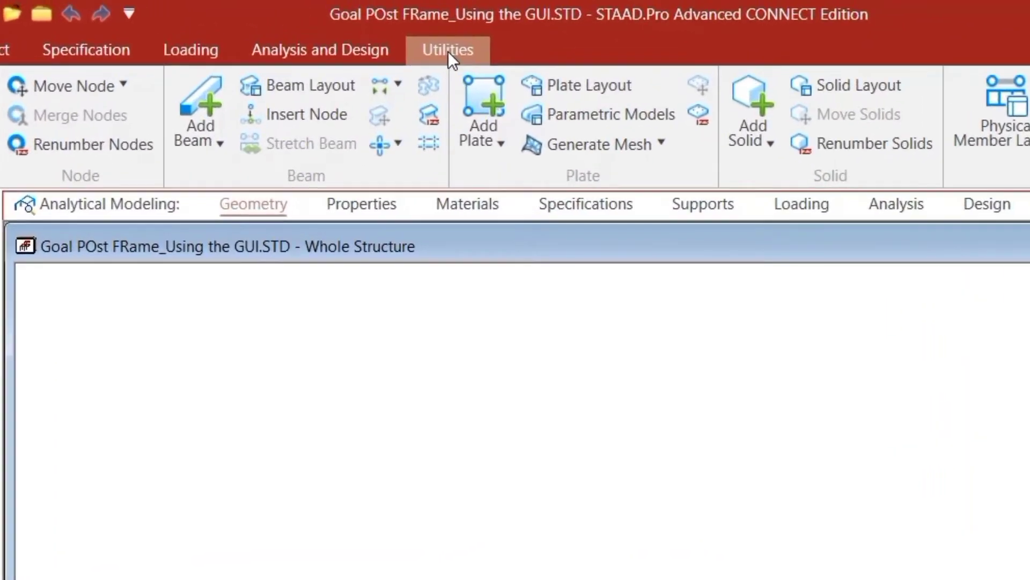
Step: Open the model's command file in the editor and change its first line from STAAD SPACE to STAAD PLANE
left_click(449, 51)
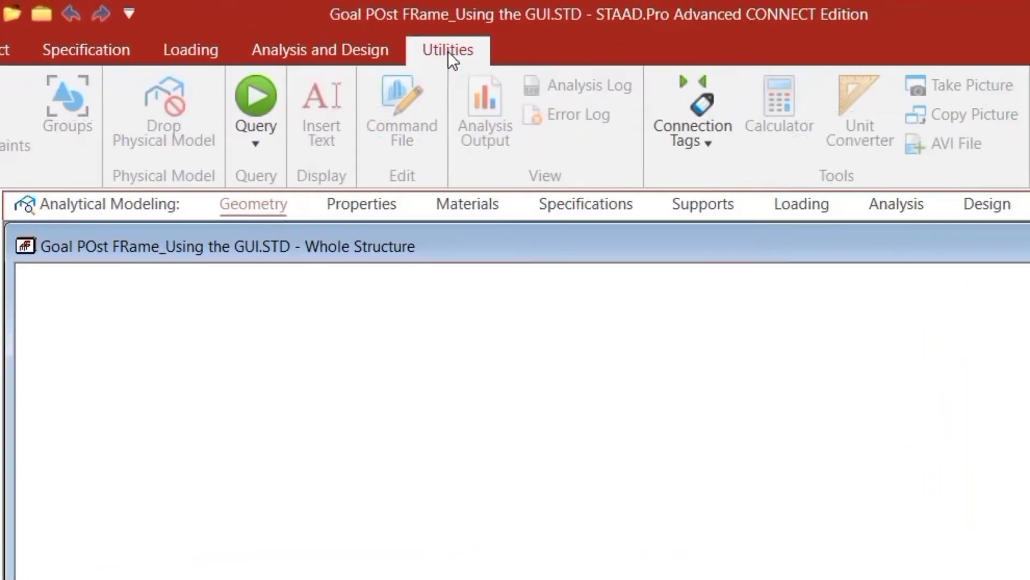
left_click(377, 122)
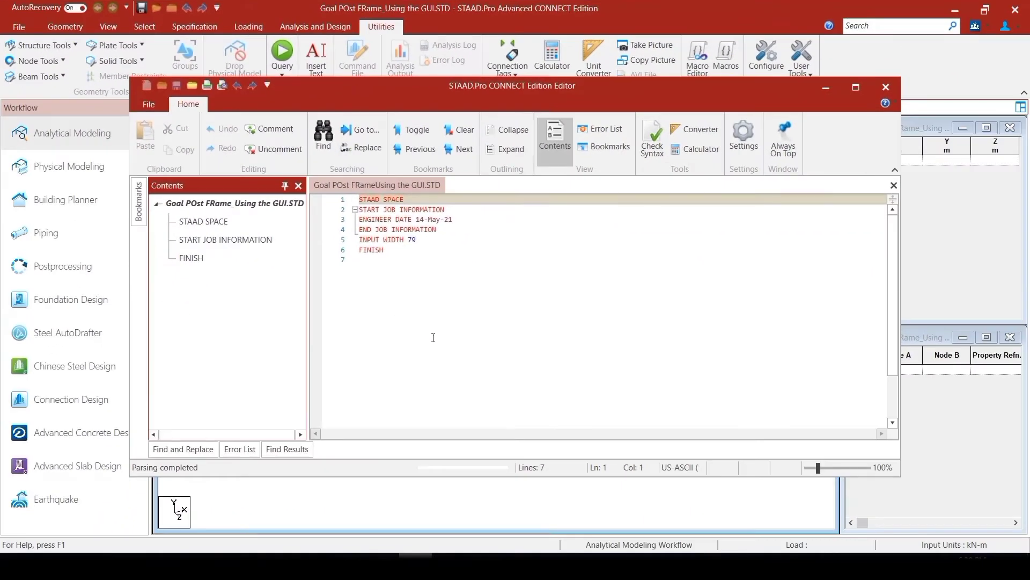
left_click(433, 337)
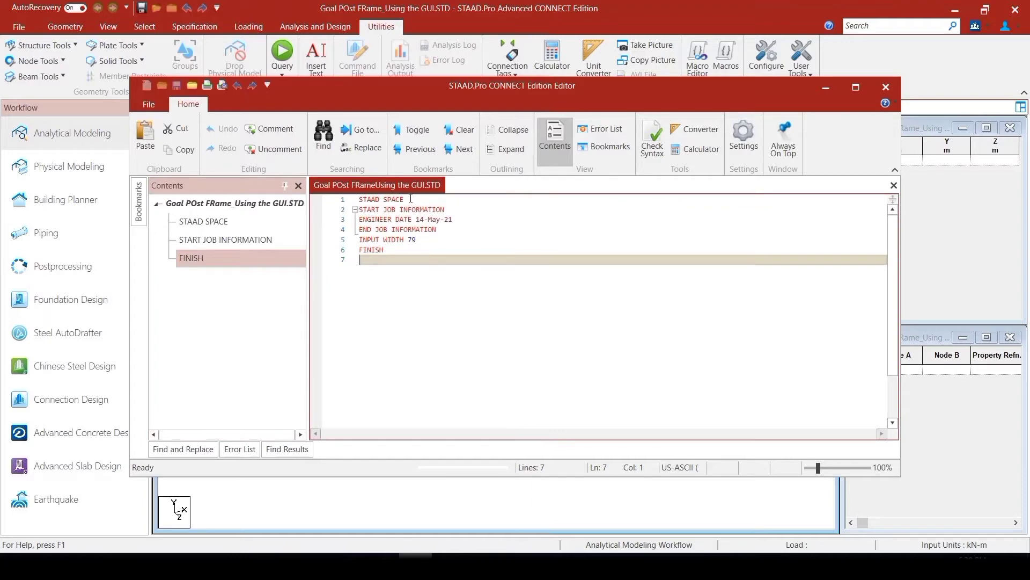
left_click(411, 199)
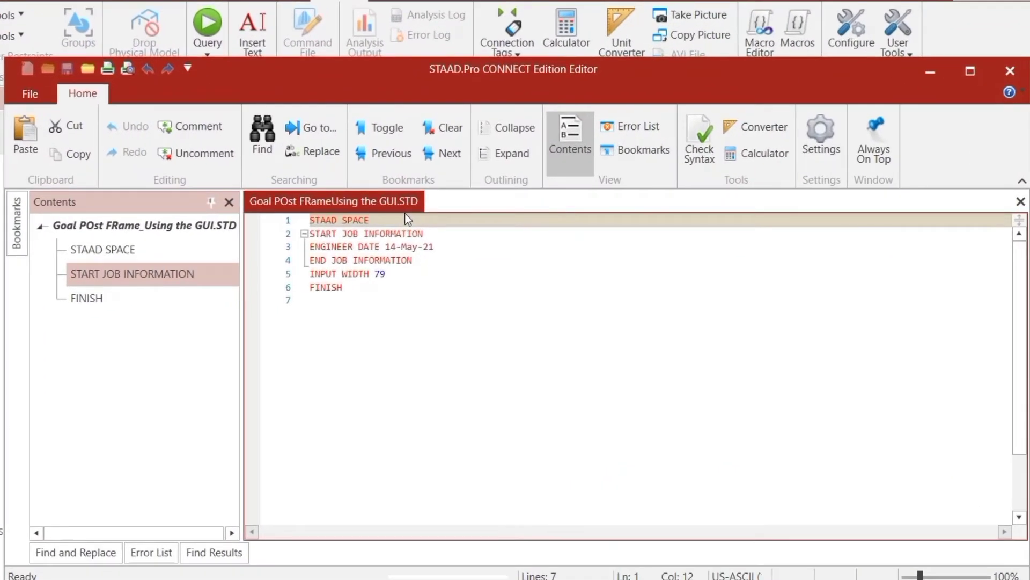
key("BackSpace")
key("BackSpace")
key("BackSpace")
key("BackSpace")
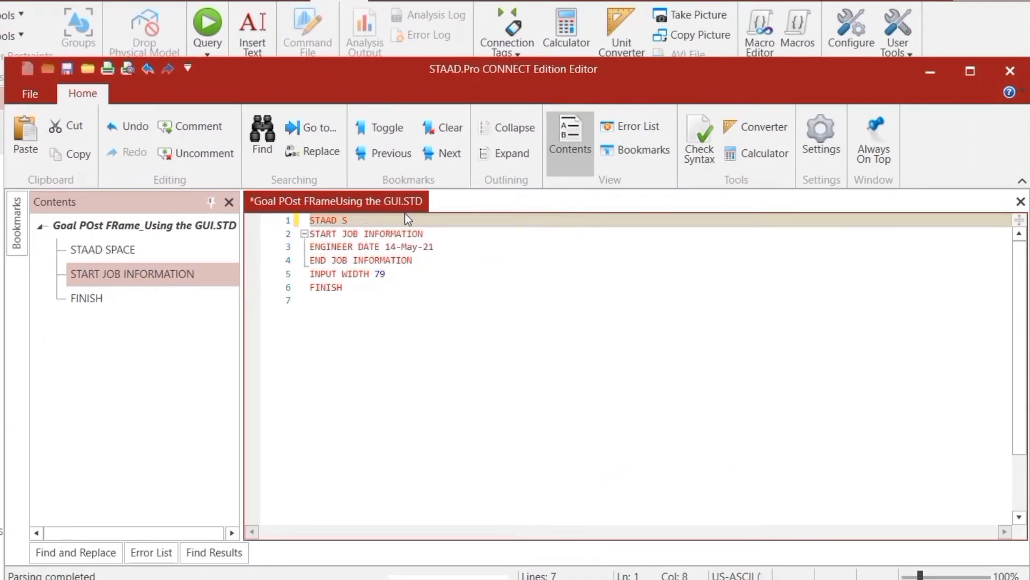
key("BackSpace")
key("Caps_Lock")
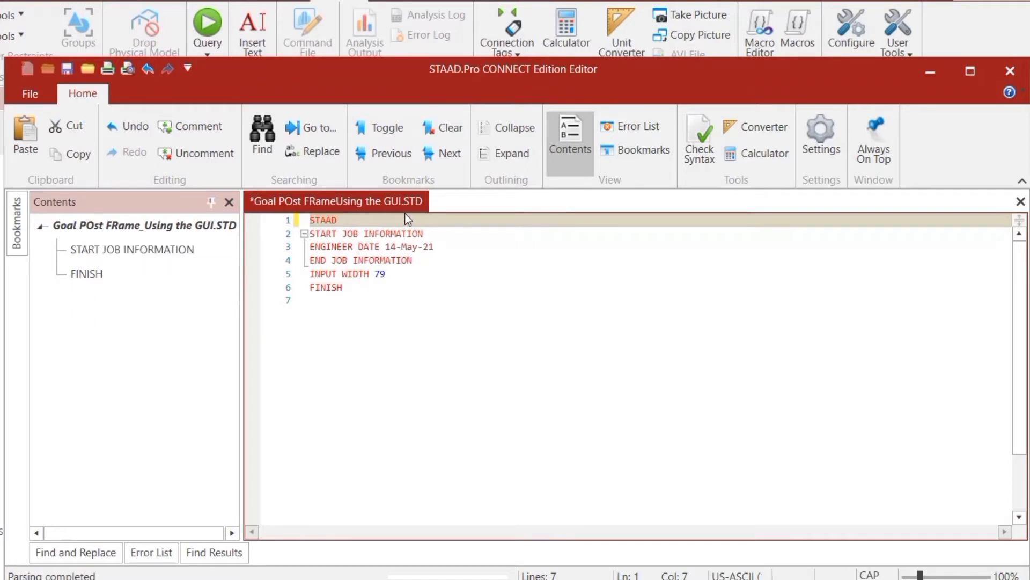
type("PLANE")
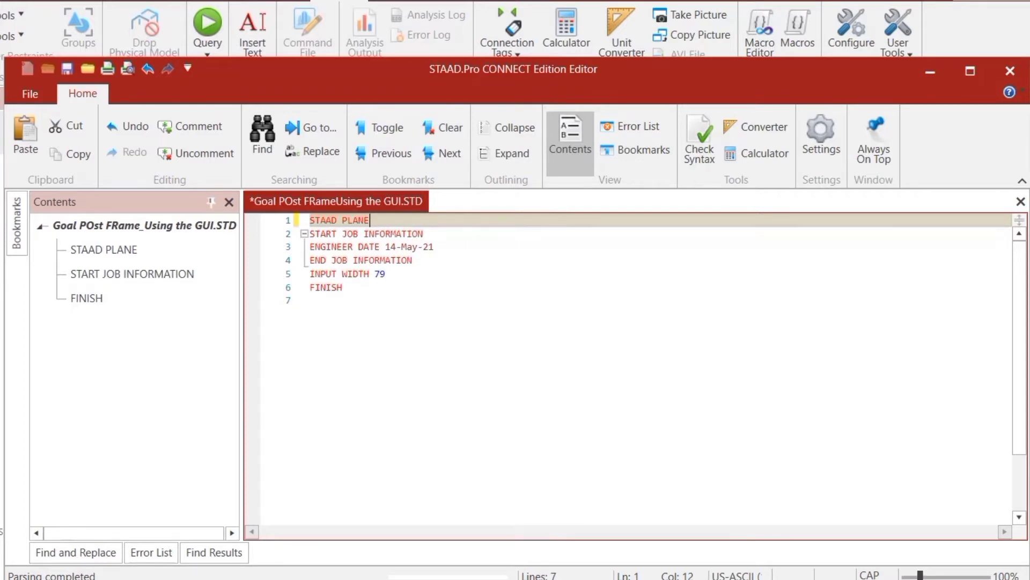
Step: Save the edited command file and close the editor
left_click(27, 96)
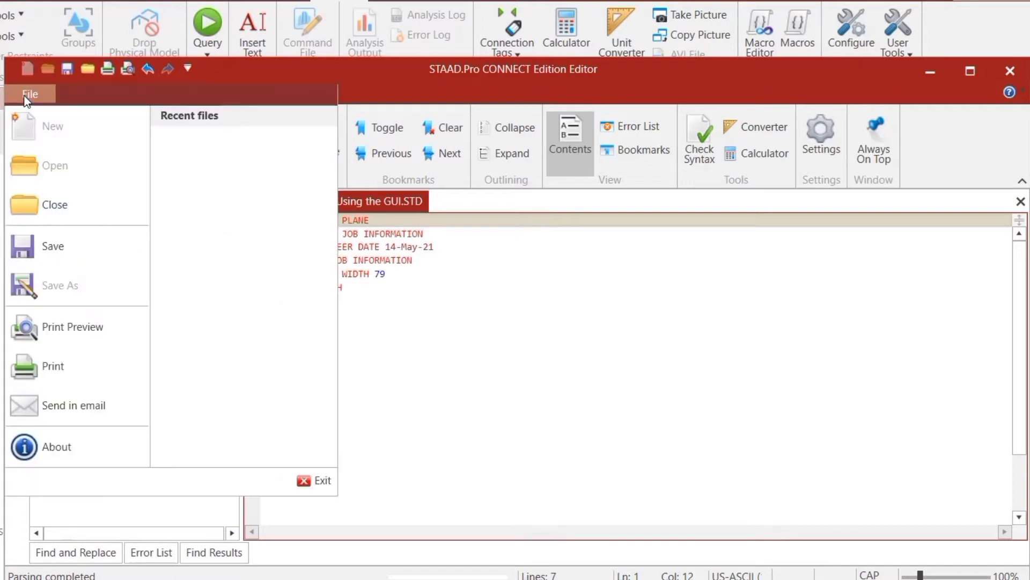
left_click(49, 243)
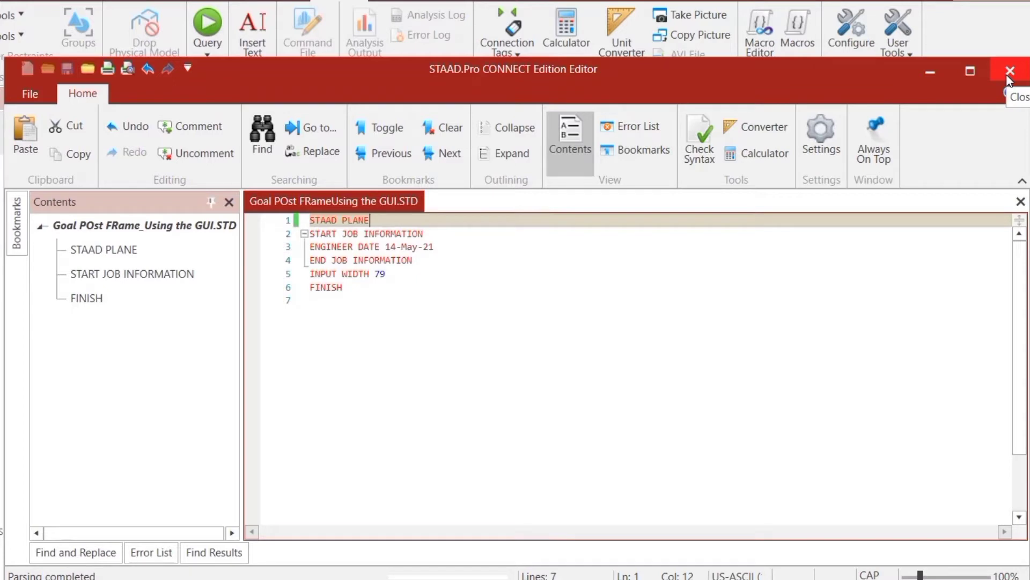
left_click(43, 91)
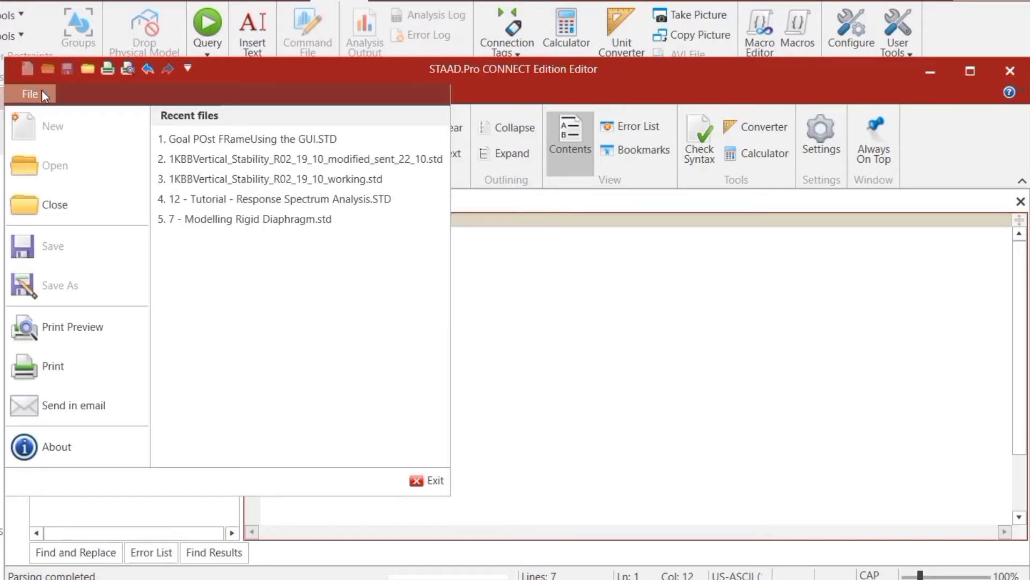
left_click(848, 301)
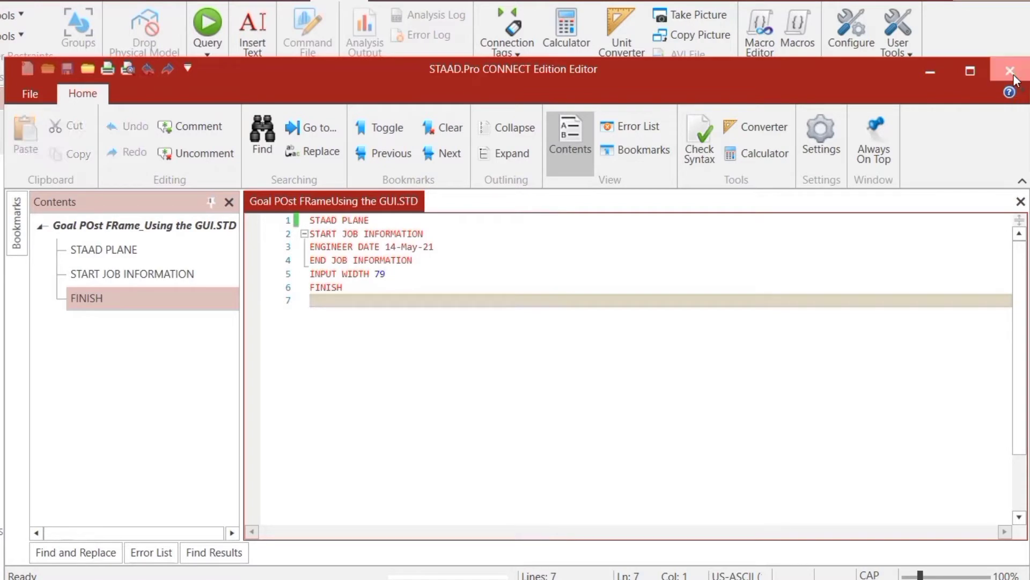
left_click(1014, 77)
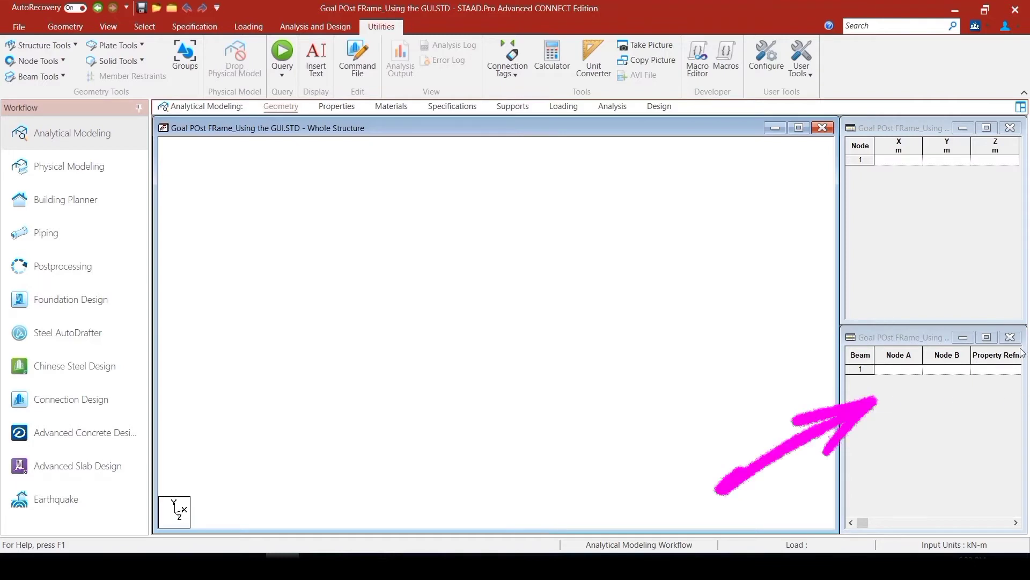
Step: Enter node 1 in the node table at X 0, Y 0, Z 0 m
left_click(959, 385)
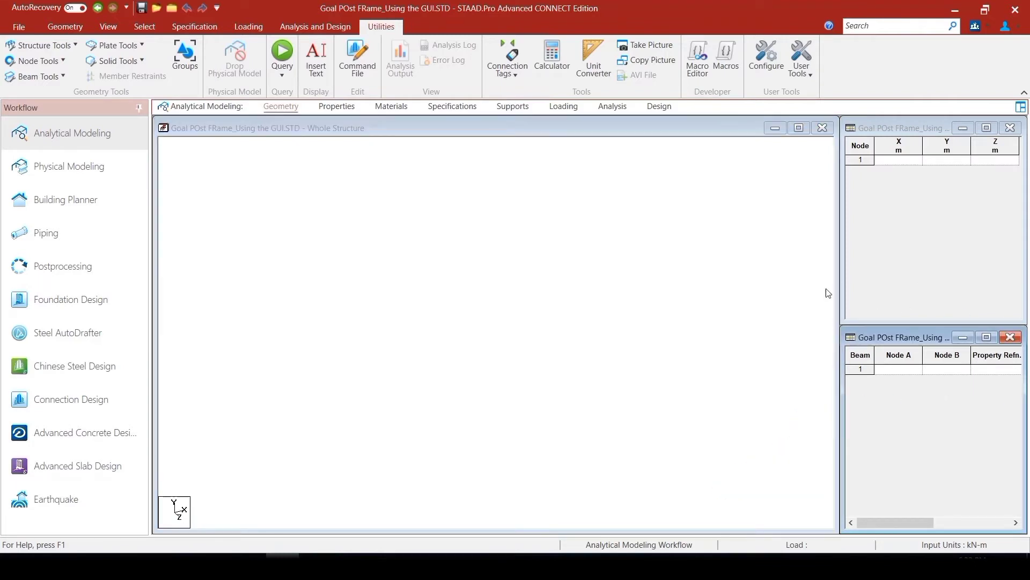
left_click(884, 126)
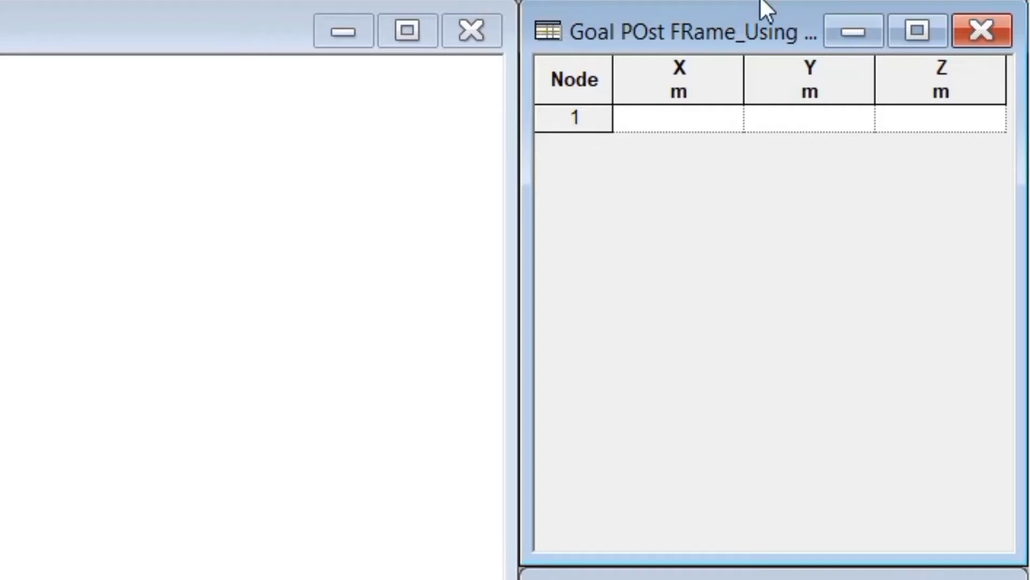
left_click(676, 114)
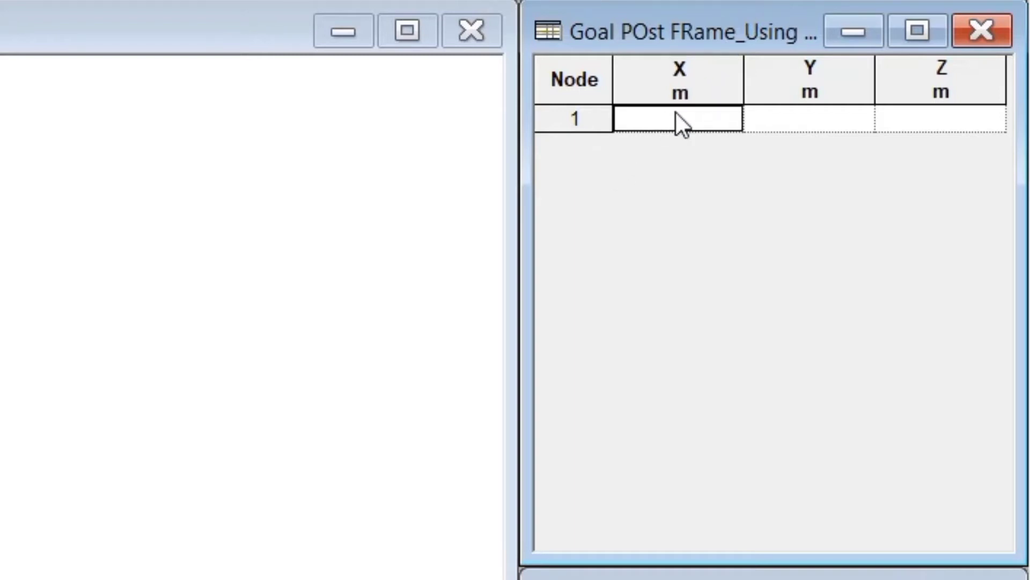
type("0")
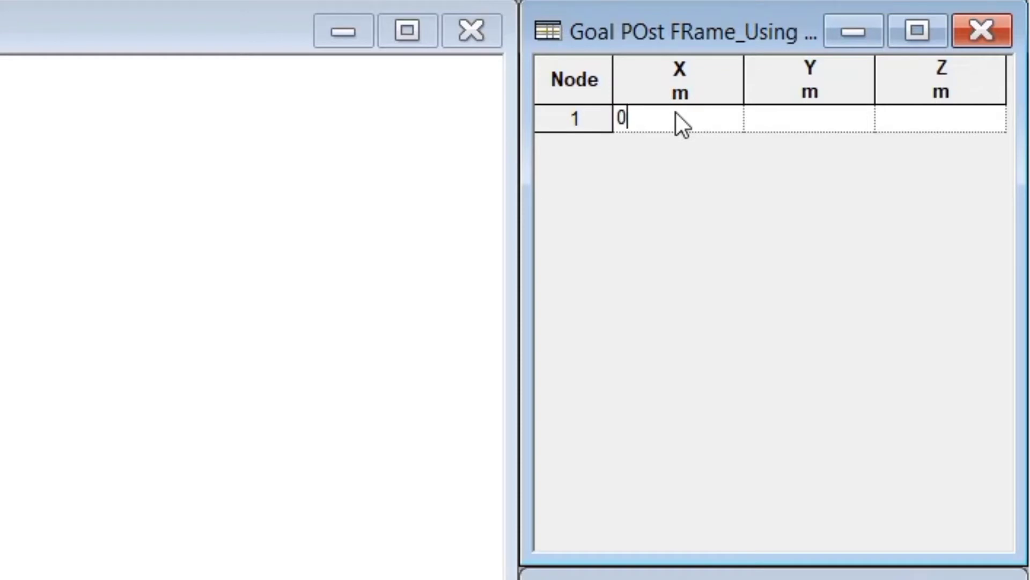
key("Tab")
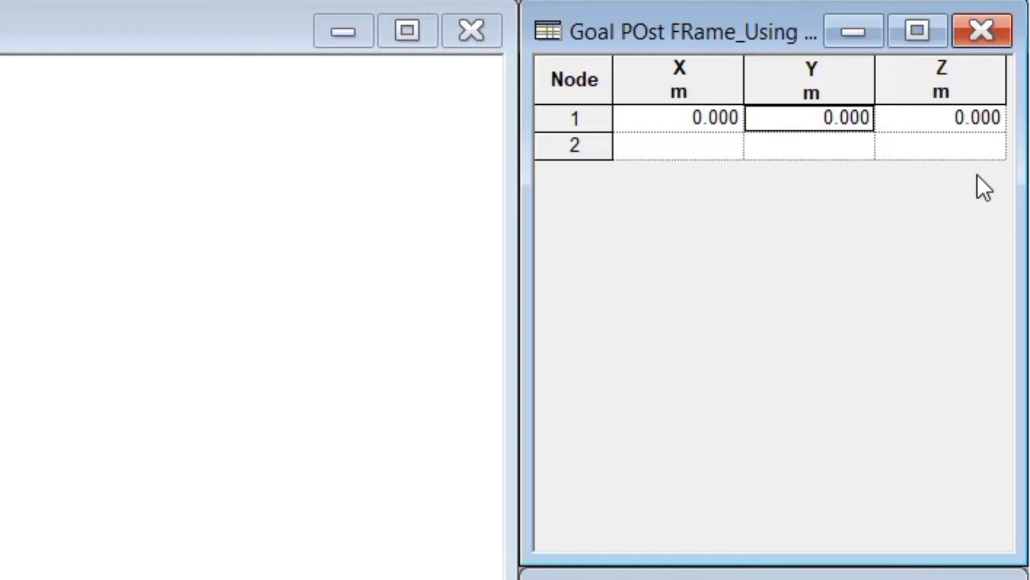
key("Tab")
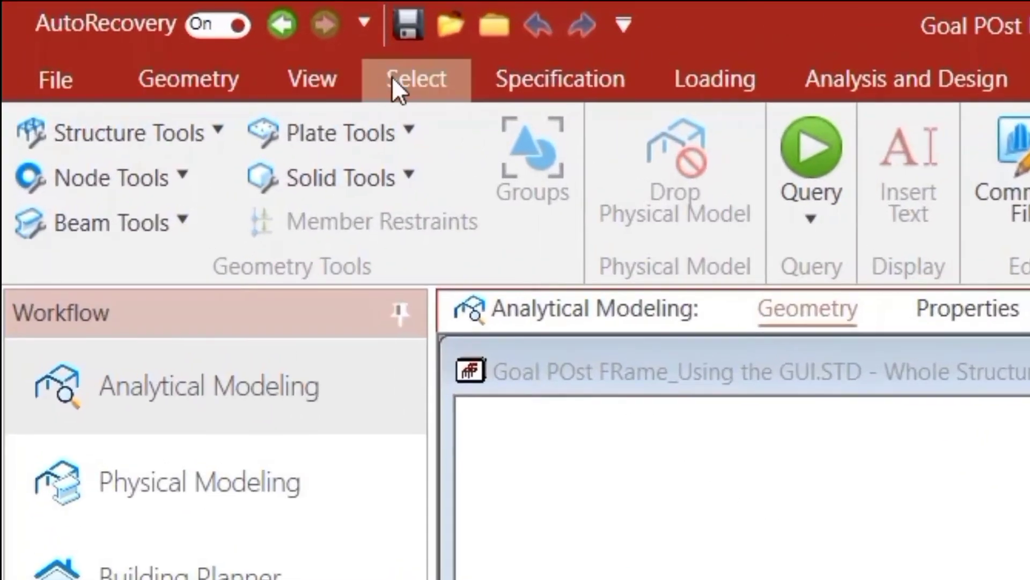
Step: Activate the node cursor and select node 1 in the whole structure view to check its location
left_click(161, 30)
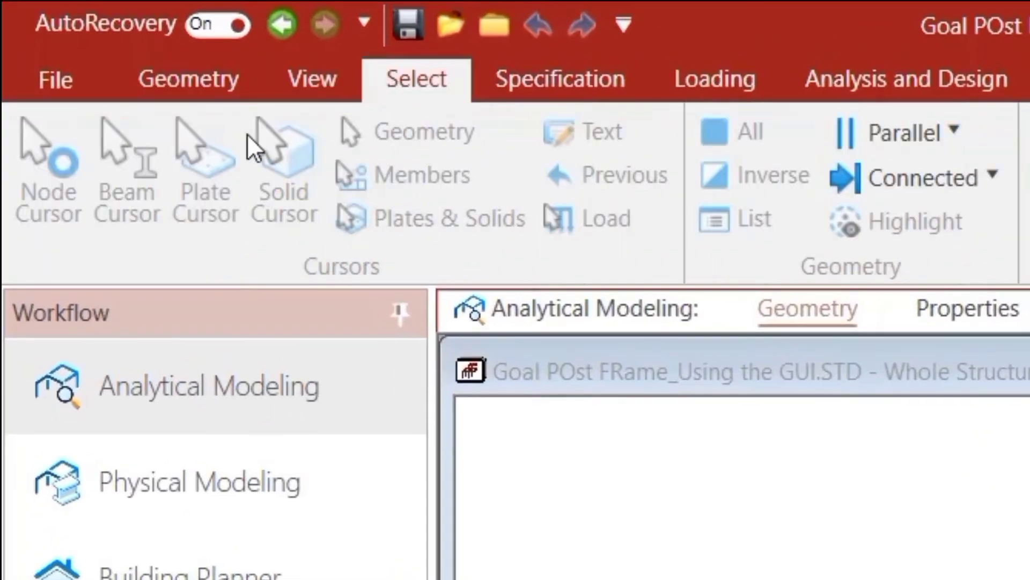
left_click(917, 388)
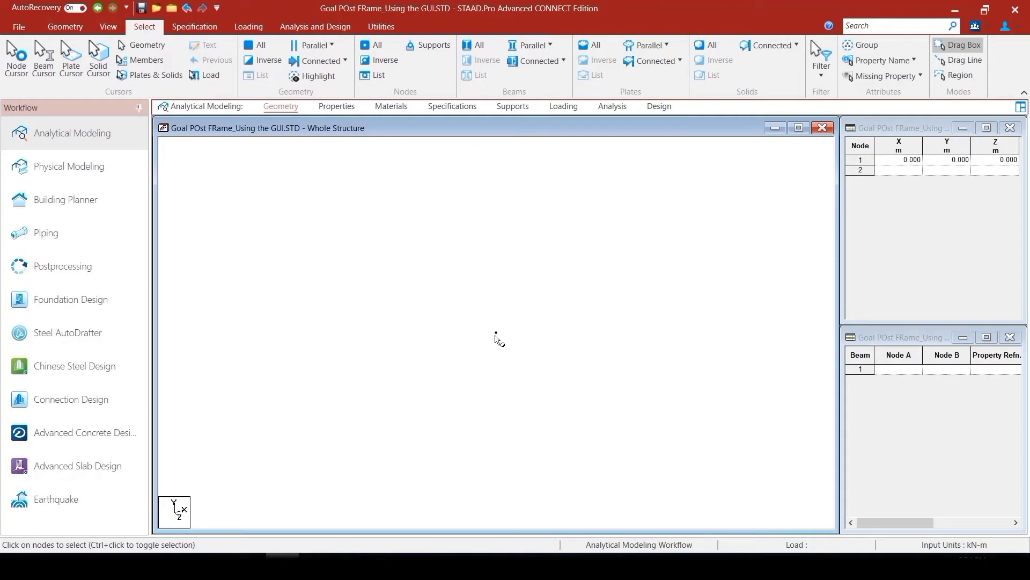
left_click(497, 333)
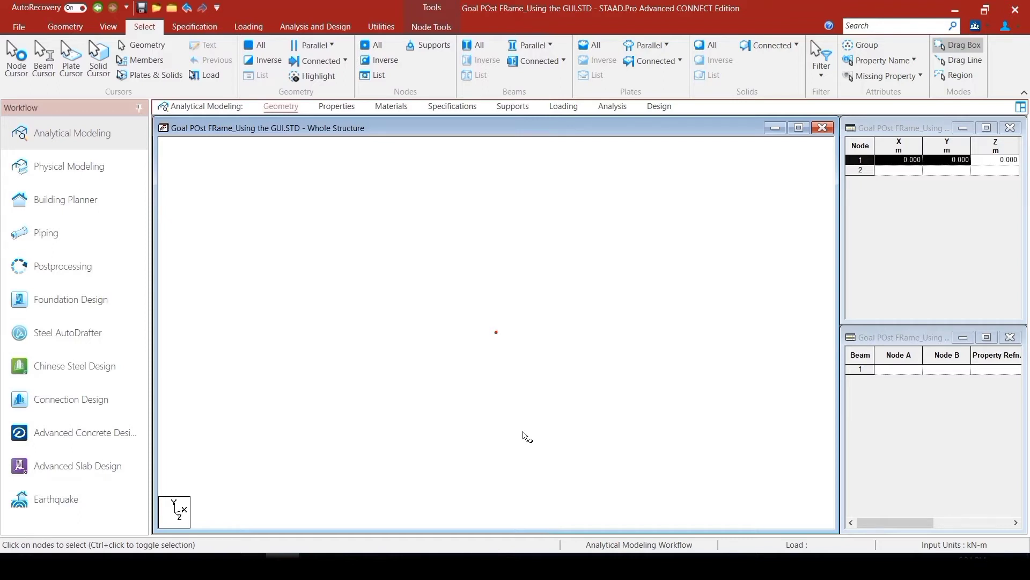
Step: Enter node 2 in the node table at X 0, Y 3, Z 0 m
left_click(908, 170)
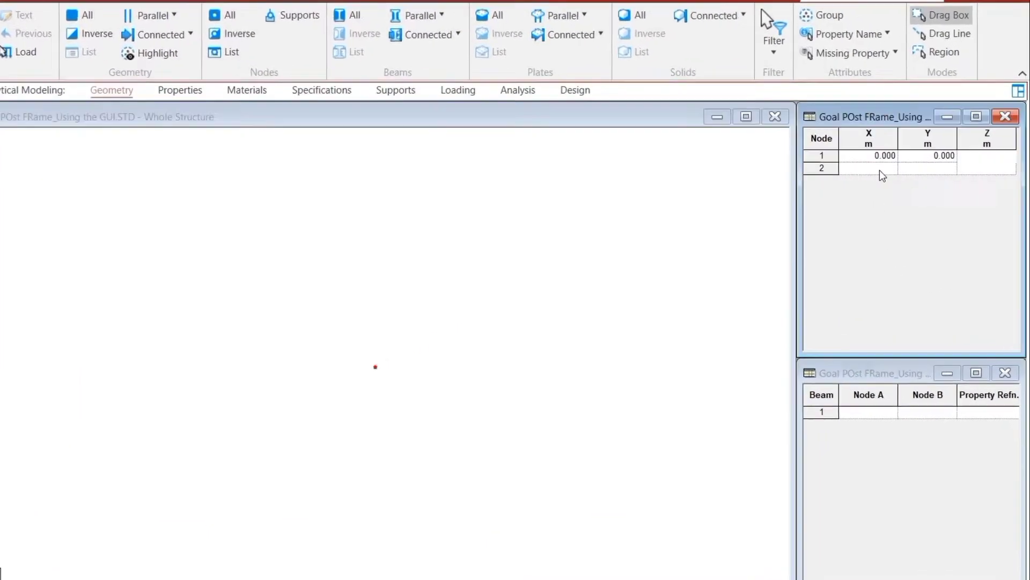
left_click(880, 170)
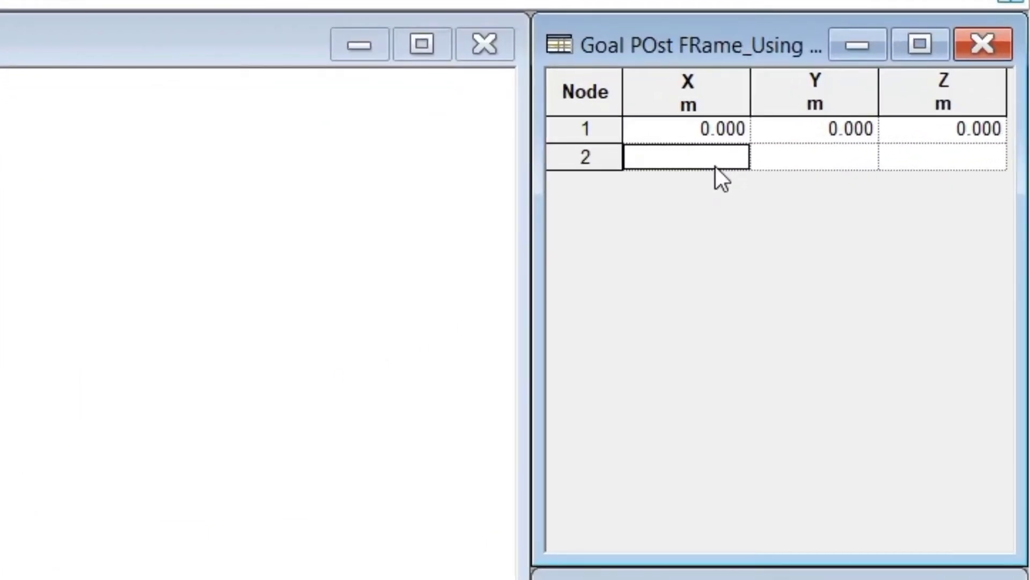
type("0")
key("Tab")
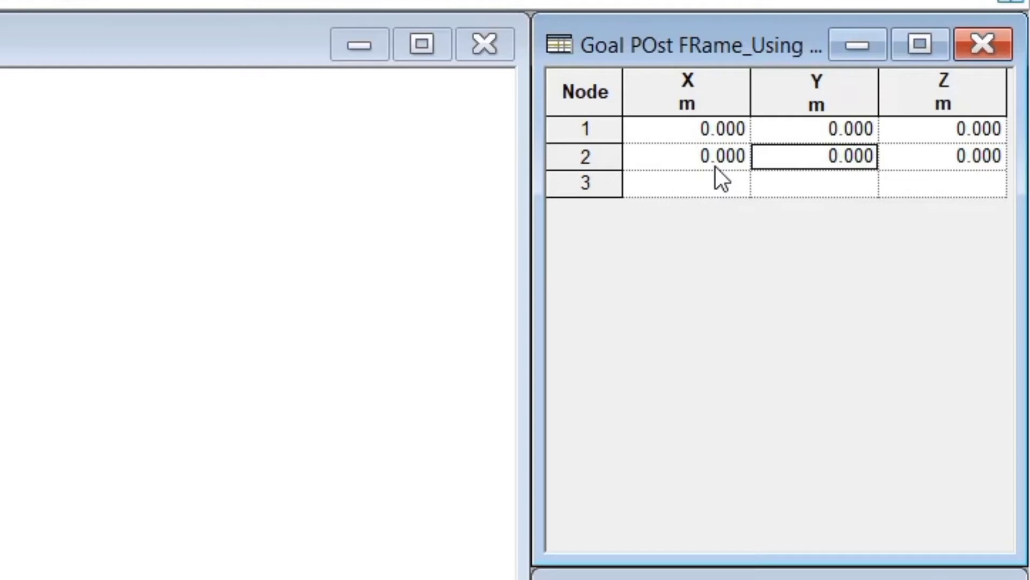
type("3")
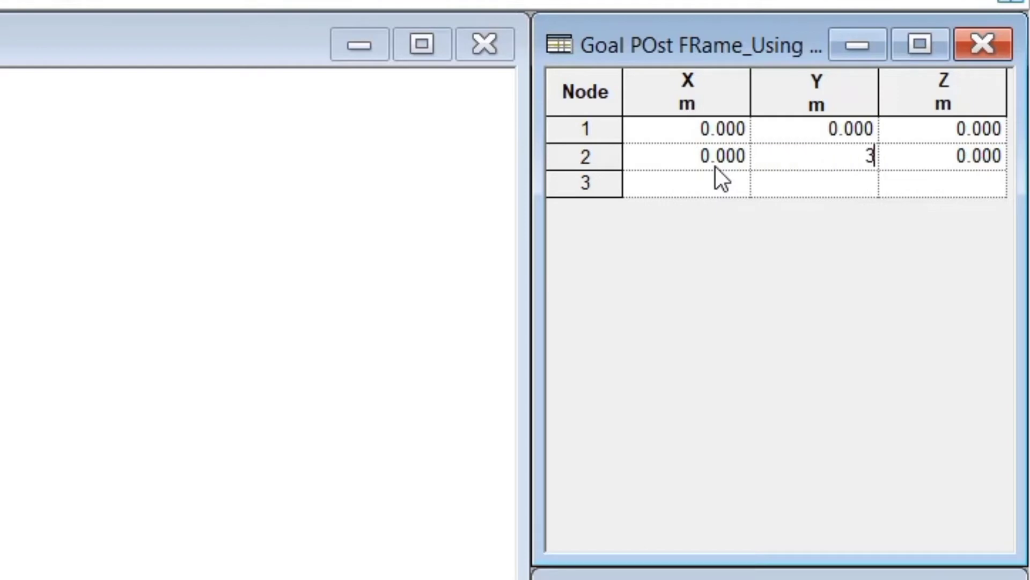
key("Tab")
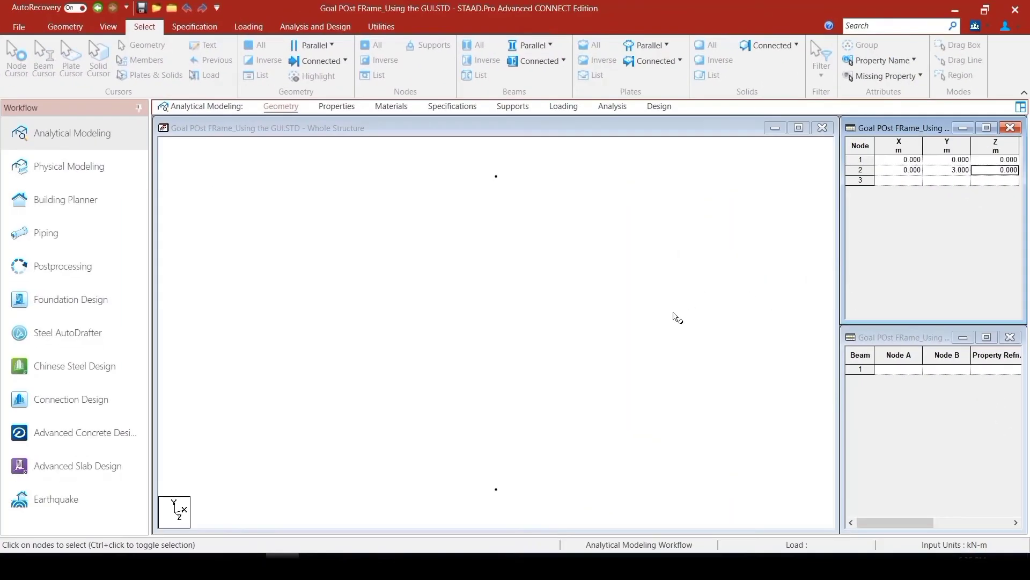
Step: Check both nodes by box-selecting them in the structure view, then clear the selection and display node numbers
left_click_drag(447, 156, 557, 505)
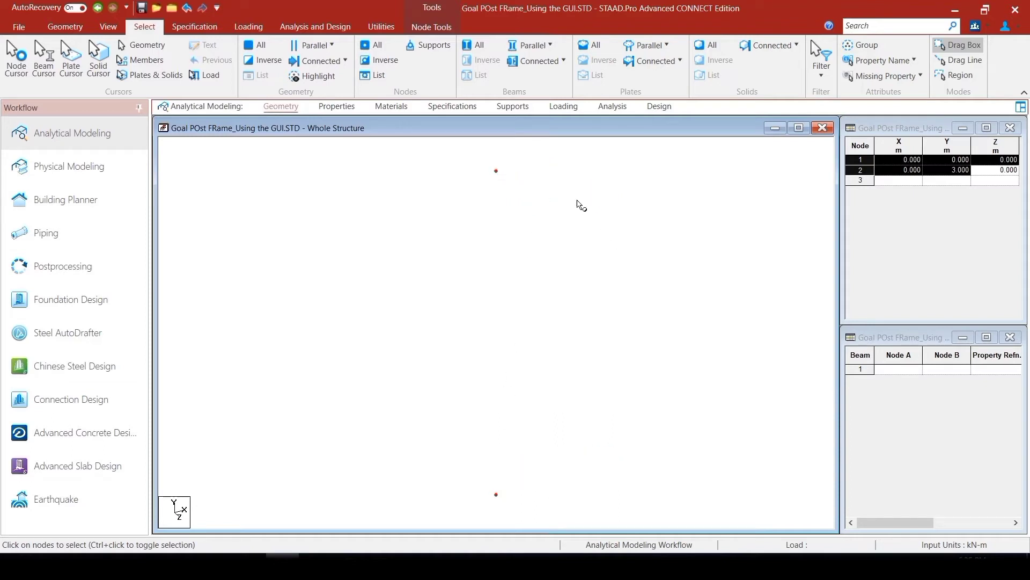
left_click(563, 176)
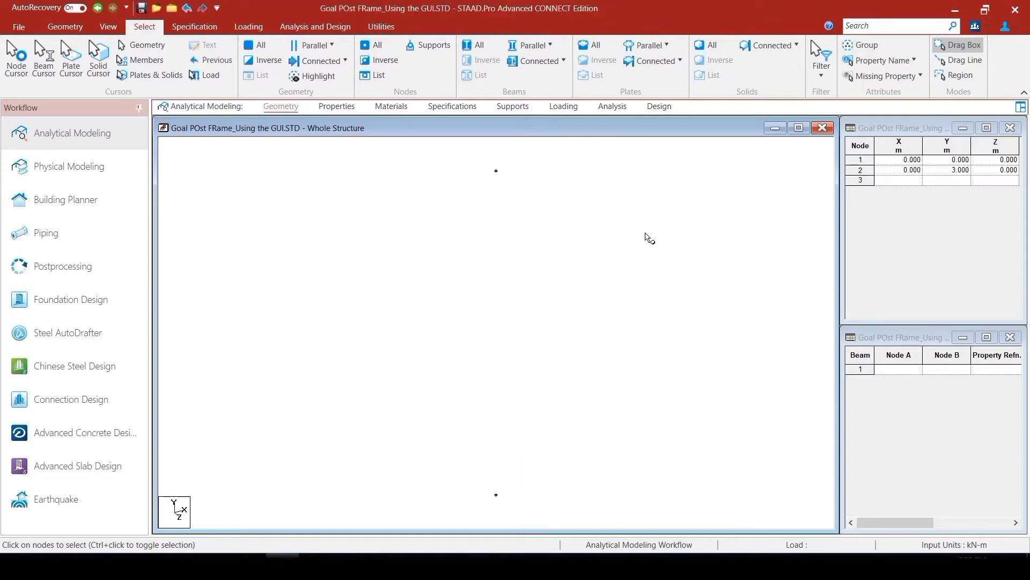
key("shift+n")
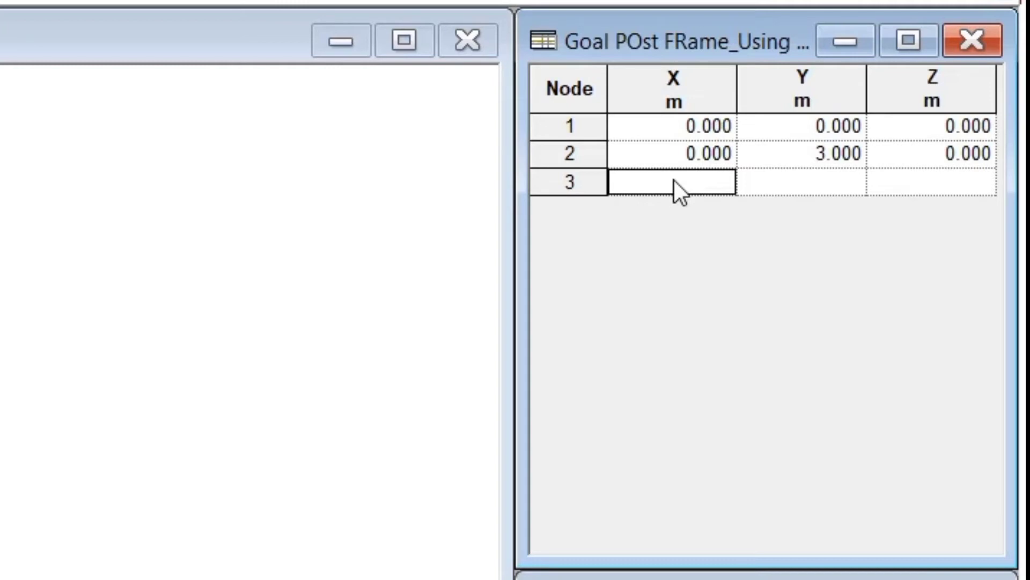
Step: Enter node 3 in the node table at X 5, Y 3, Z 0 m
type("5")
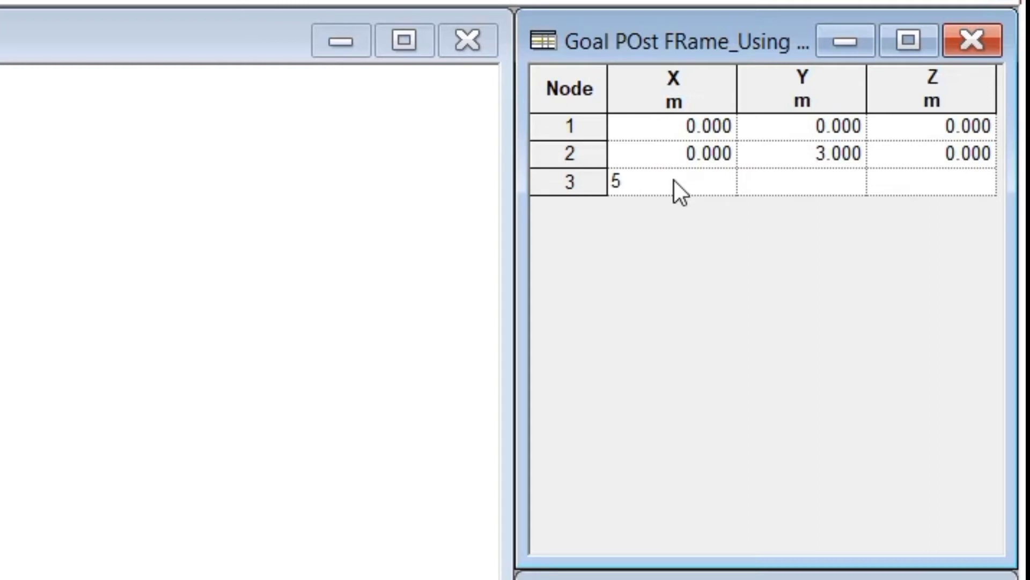
key("Tab")
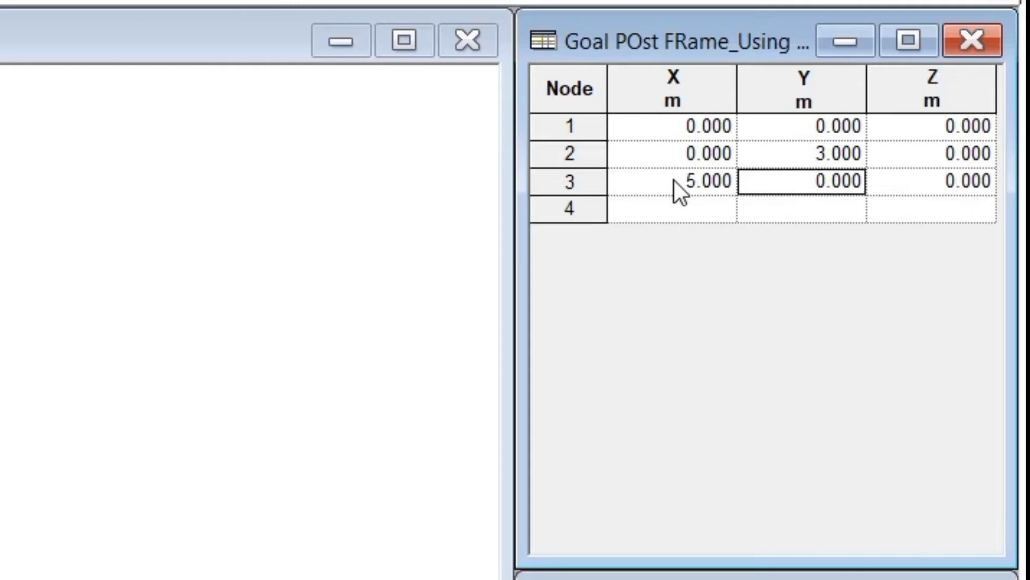
type("3")
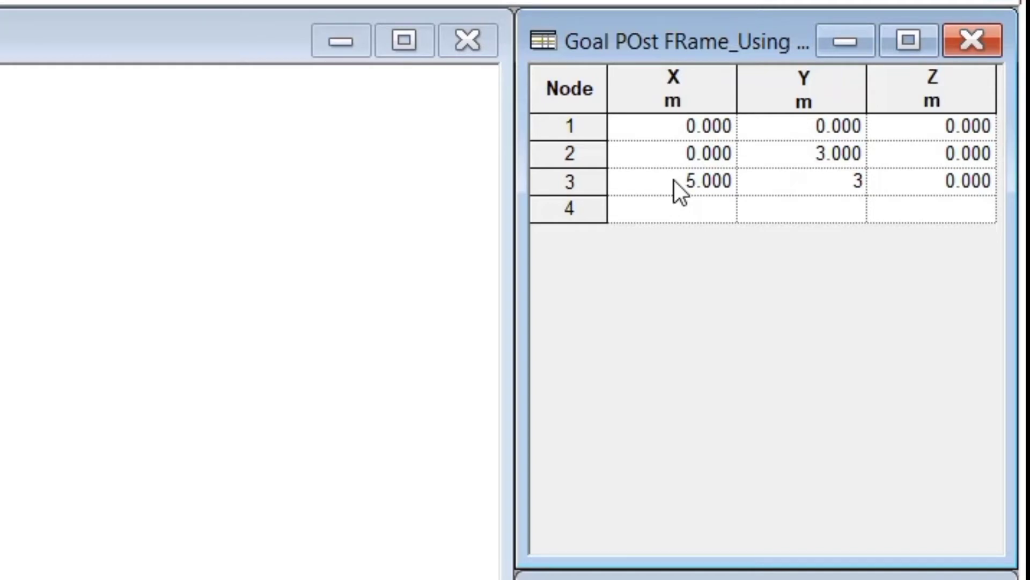
key("Tab")
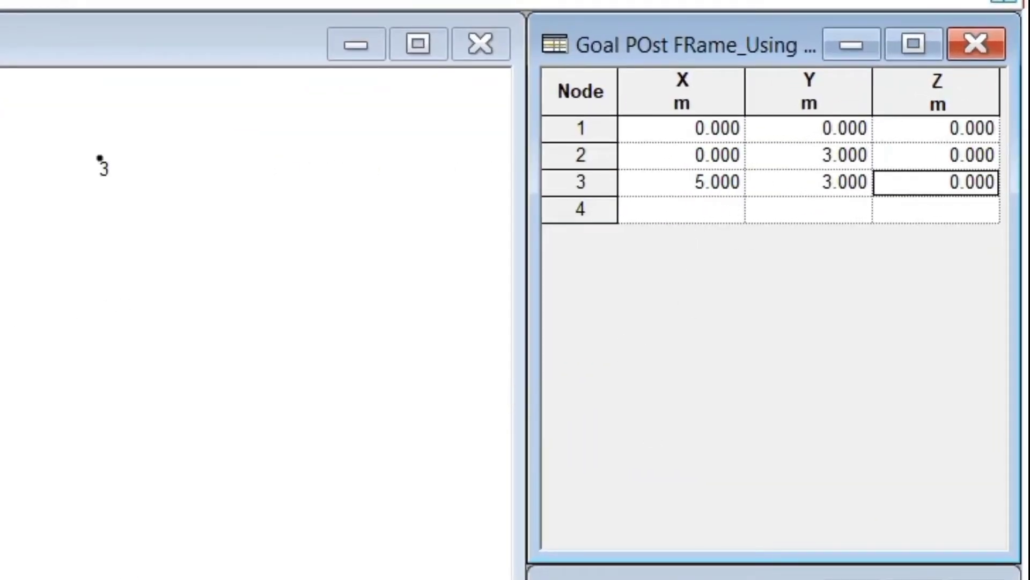
Step: Enter node 4 in the node table at X 5, Y 0, Z 0 m
left_click(697, 211)
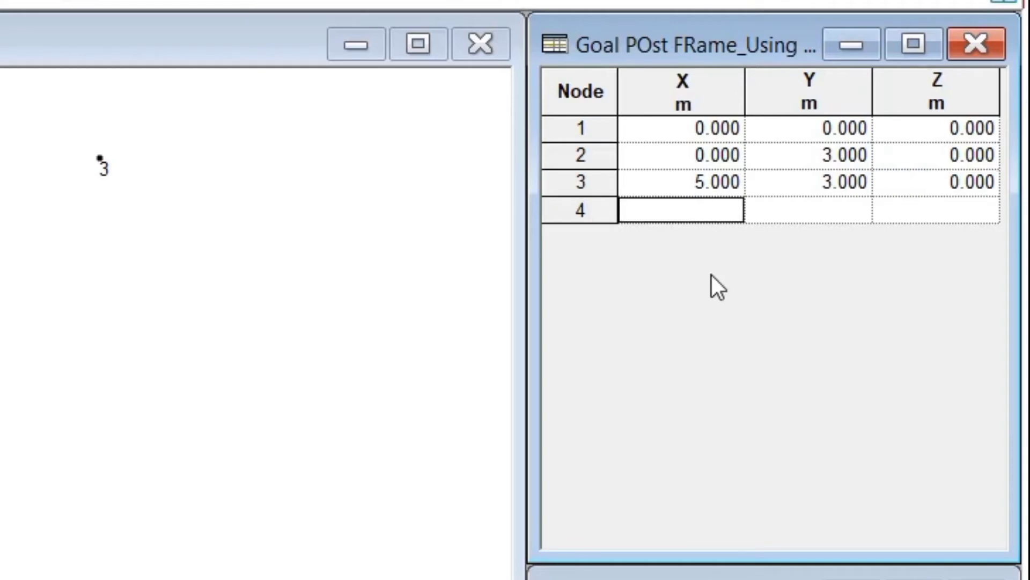
type("5")
left_click(800, 210)
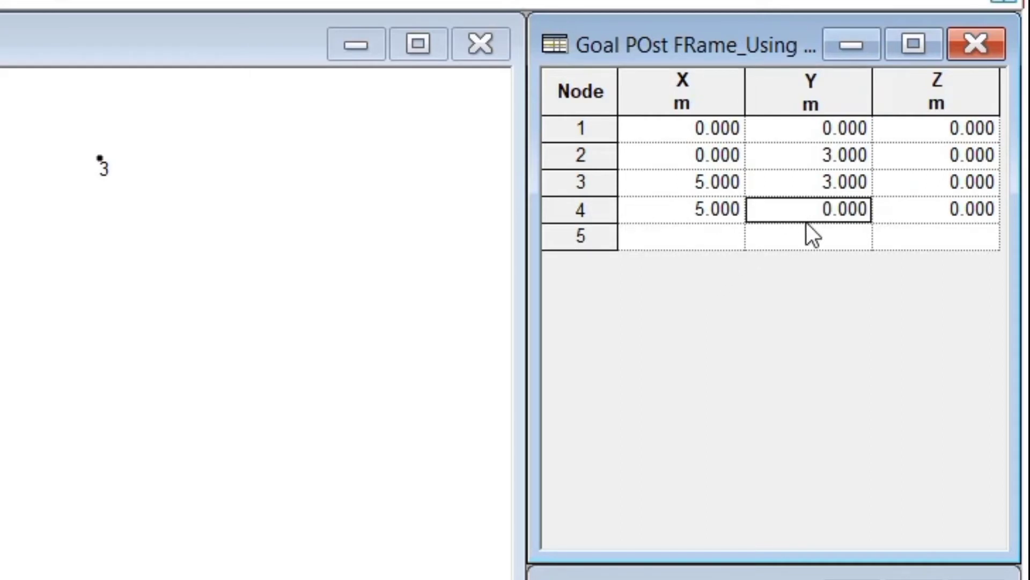
type("0")
left_click(987, 218)
type("0")
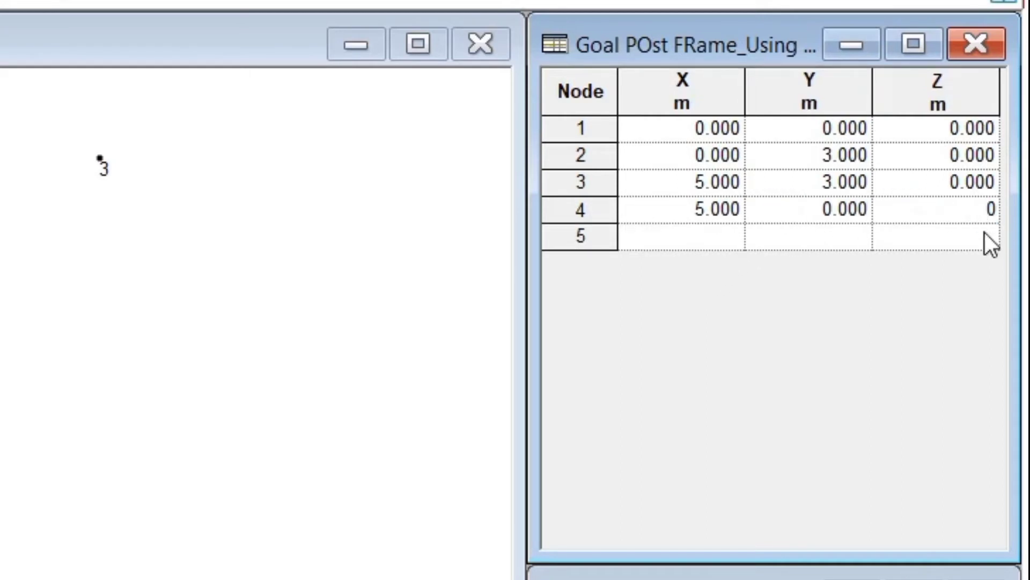
left_click(800, 237)
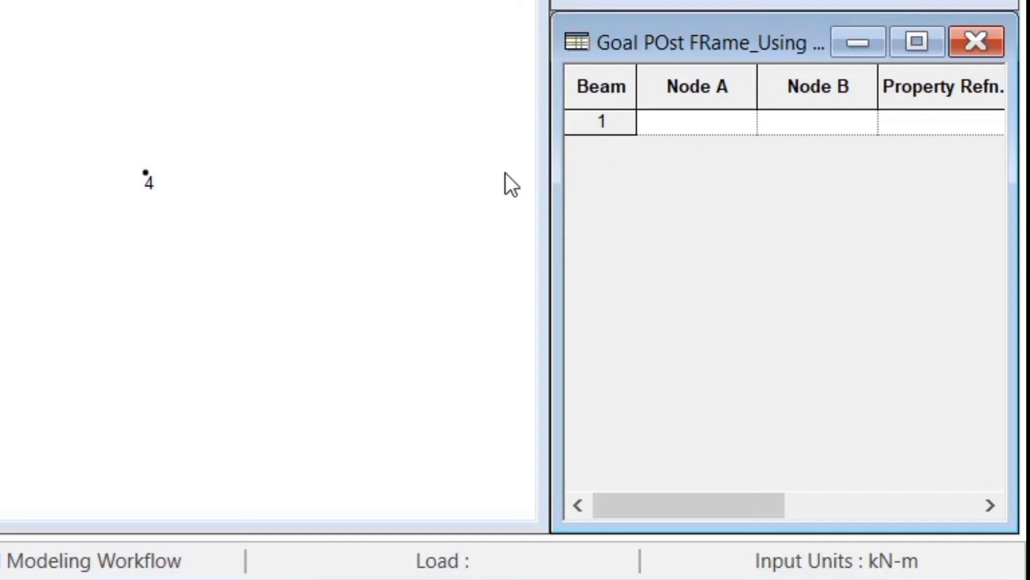
Step: Create beam 1 in the beam table, with node 1 as Node A and node 2 as Node B
left_click(713, 128)
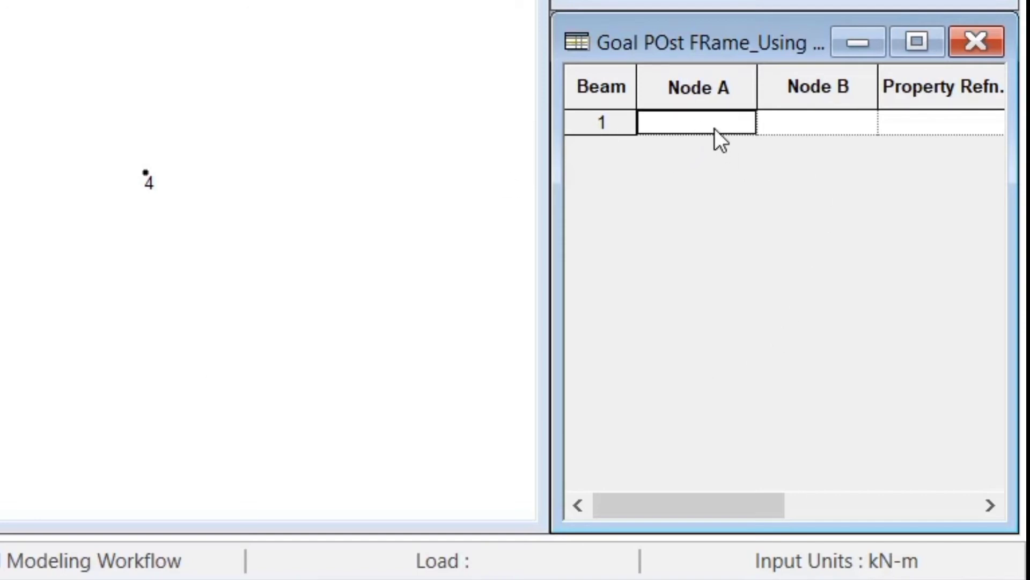
type("1")
left_click(846, 127)
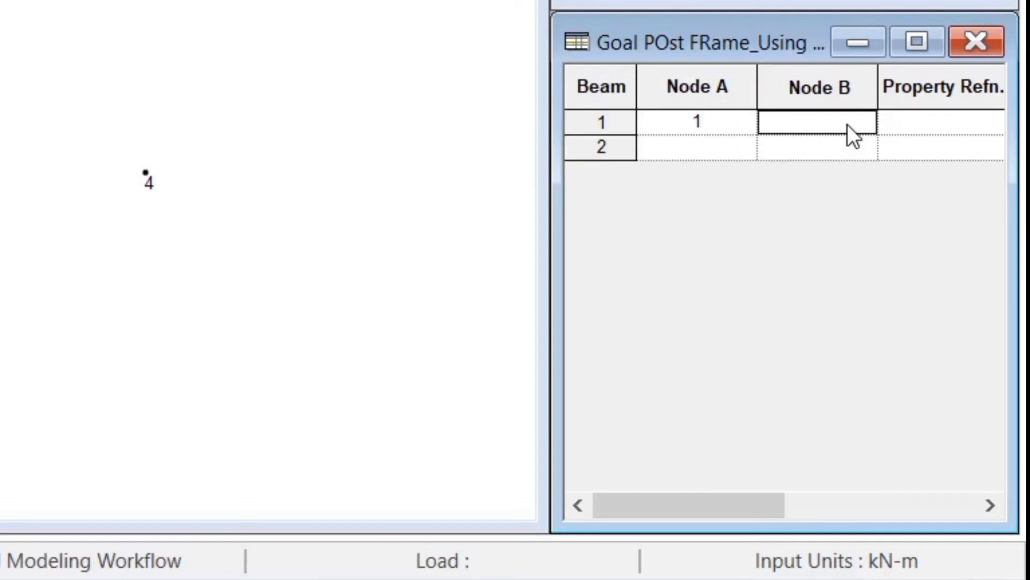
type("2")
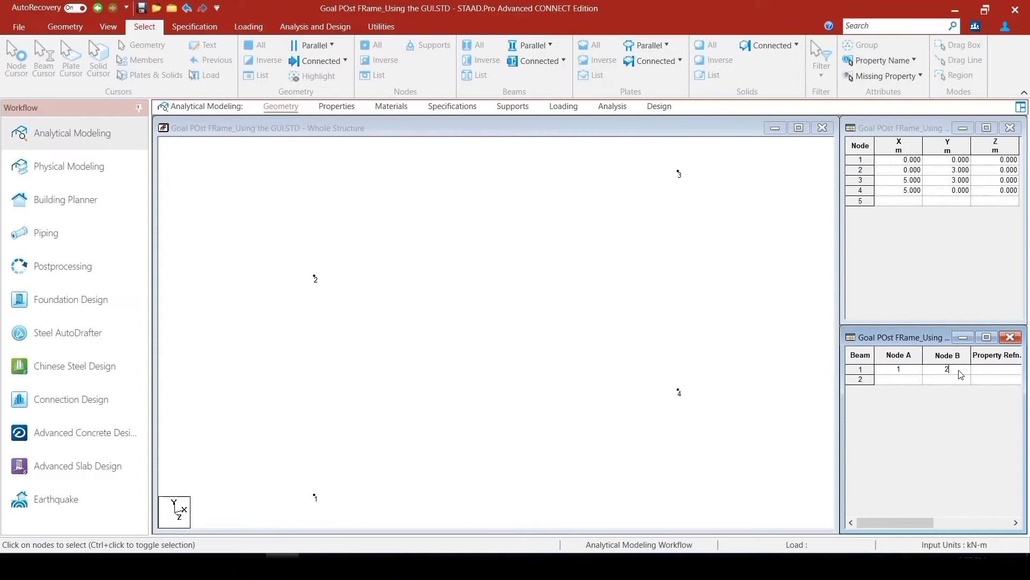
key("Return")
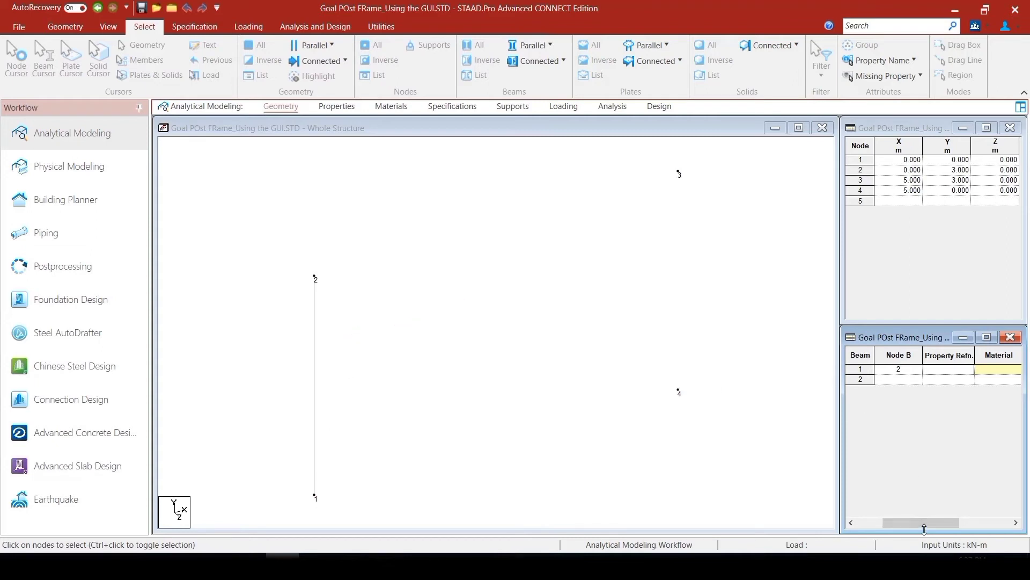
Step: Define beam 2 in the beam table, running from node 2 as Node A to node 3 as Node B
left_click_drag(919, 522, 892, 525)
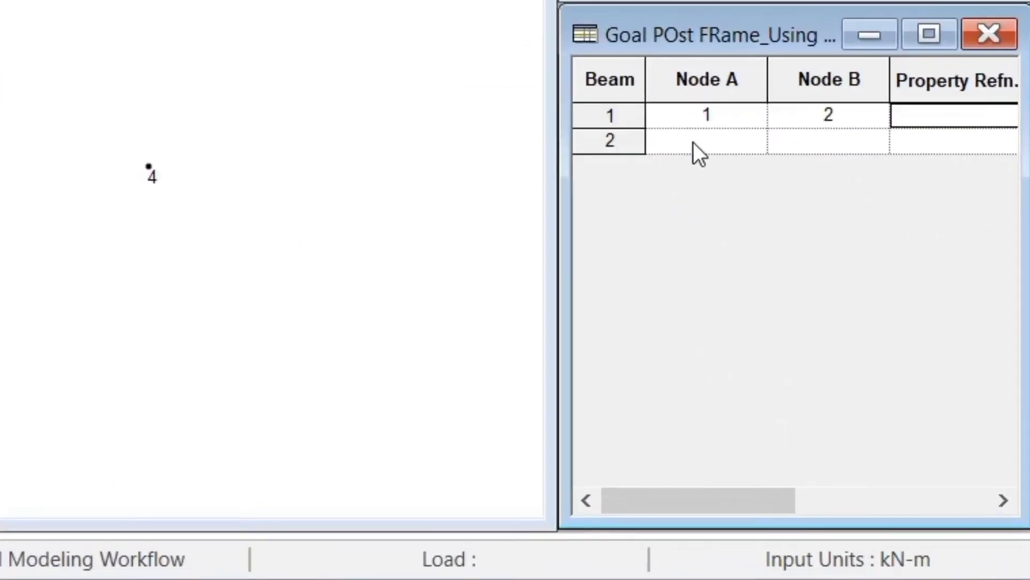
left_click(694, 142)
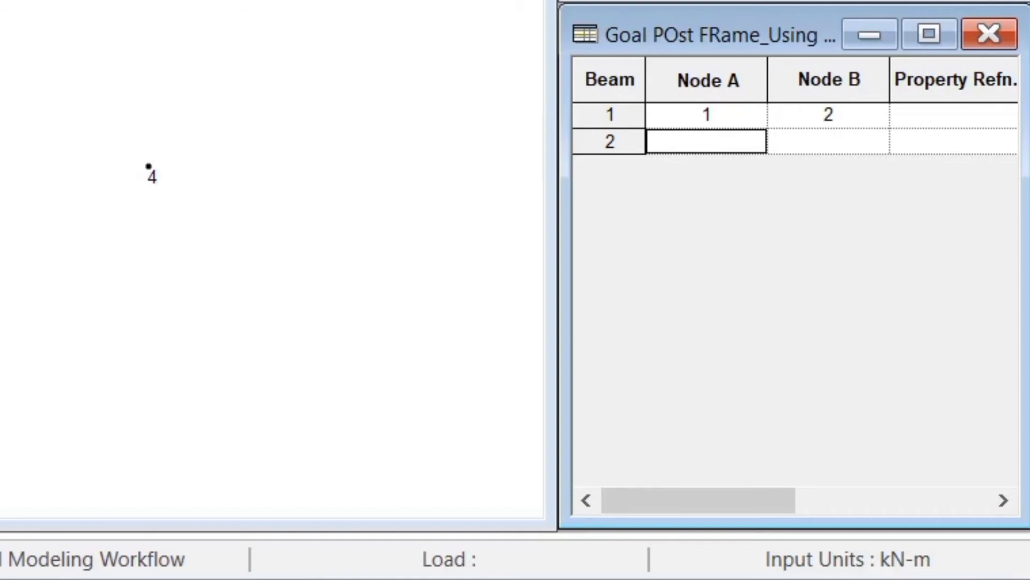
type("2")
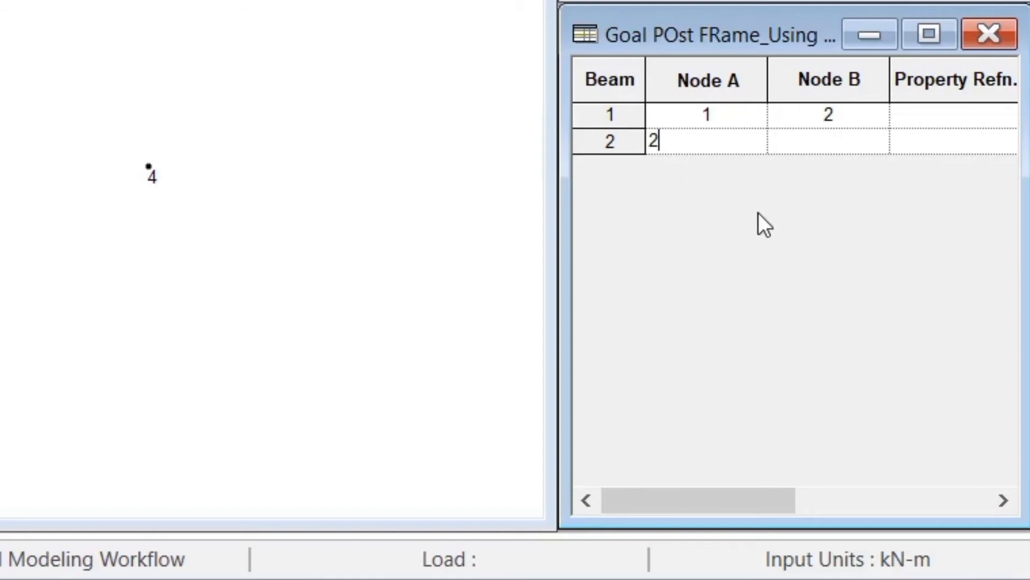
left_click(826, 144)
left_click_drag(847, 145, 800, 143)
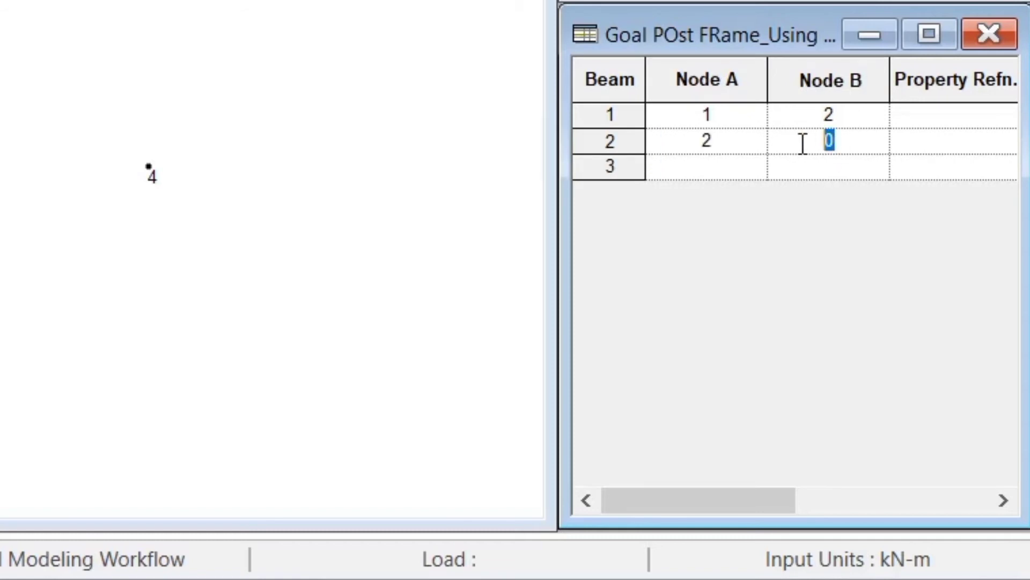
type("3")
key("Return")
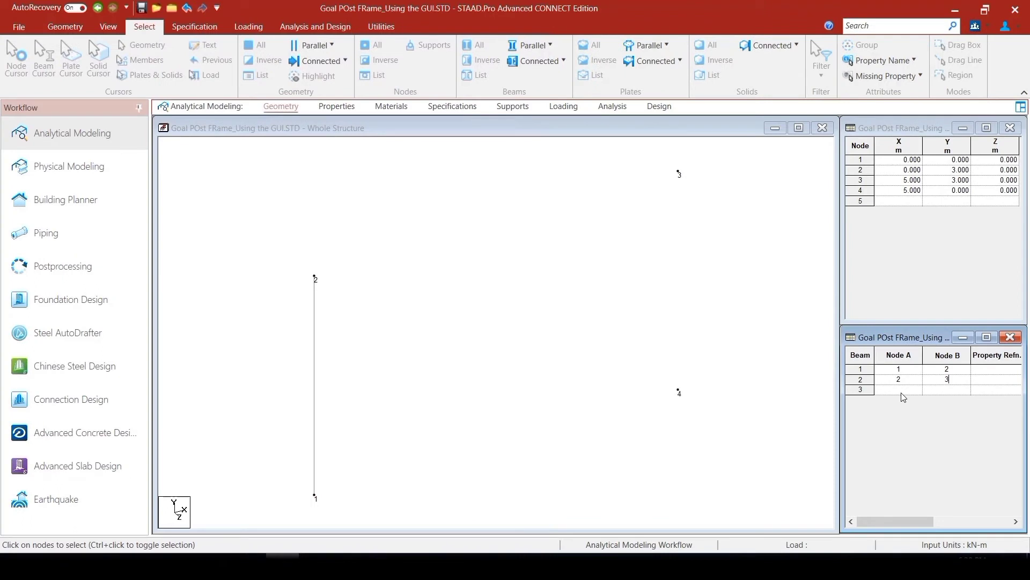
Step: Define beam 3 in the beam table, connecting node 3 as Node A to node 4 as Node B
left_click(902, 393)
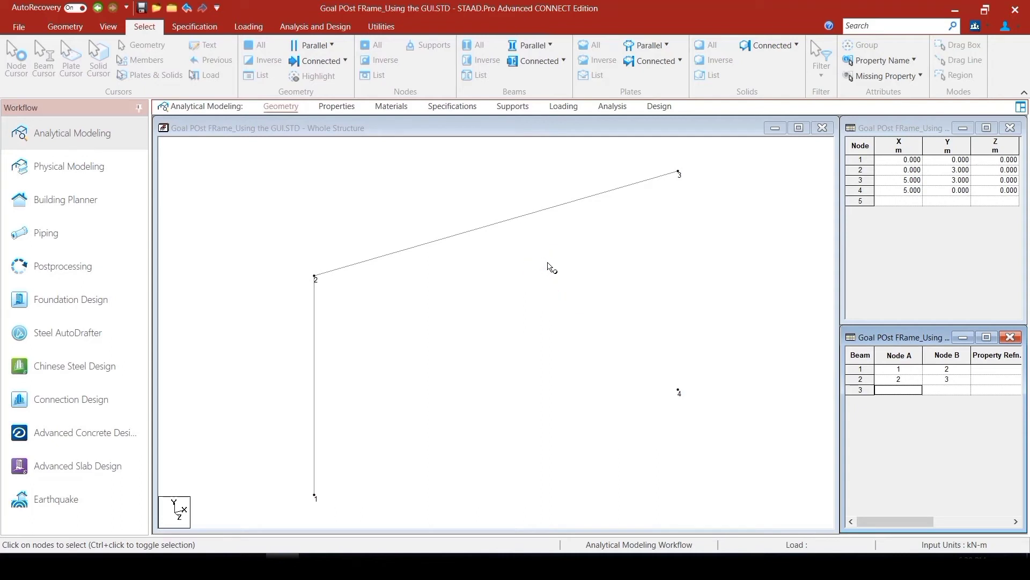
type("3")
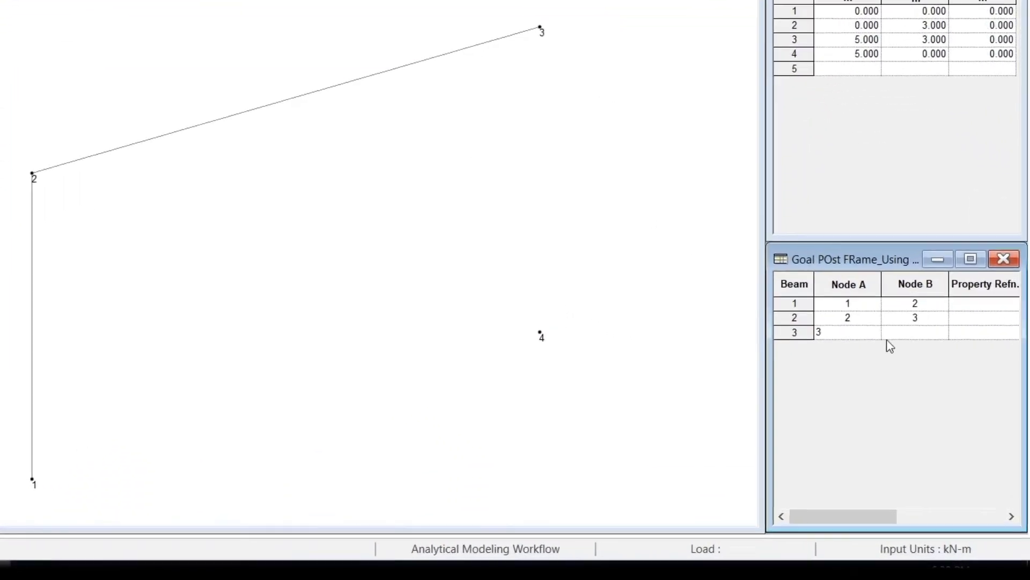
left_click(938, 373)
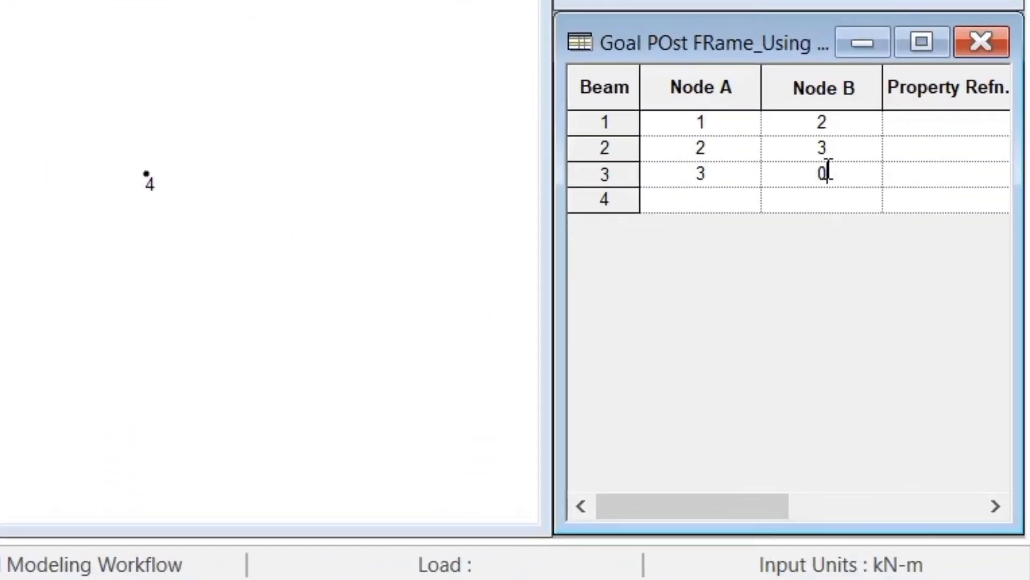
left_click_drag(829, 171, 789, 168)
type("4")
left_click(701, 195)
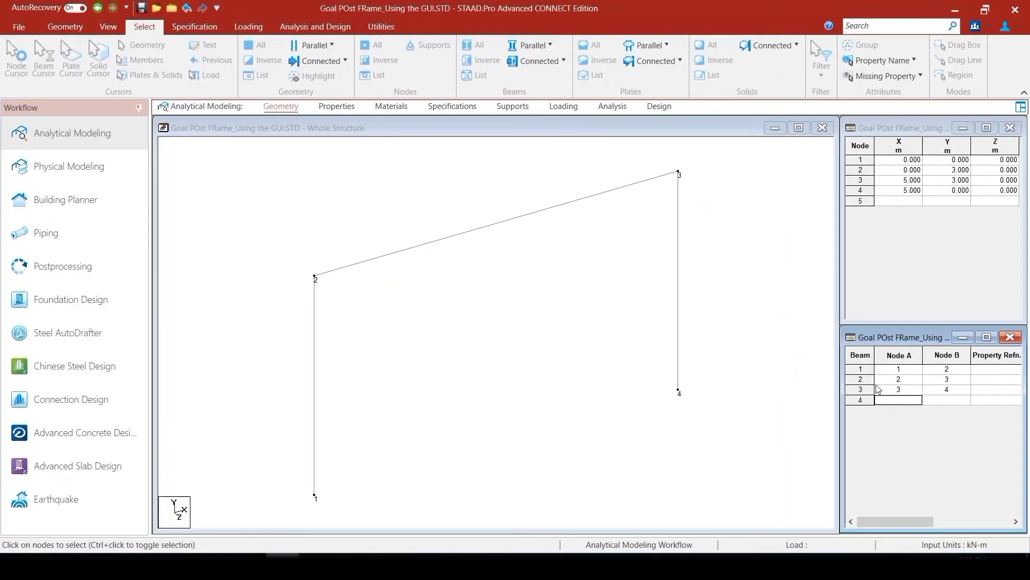
Step: Display the beam numbers in the whole structure view and switch the model to a standard orthographic view
left_click(549, 287)
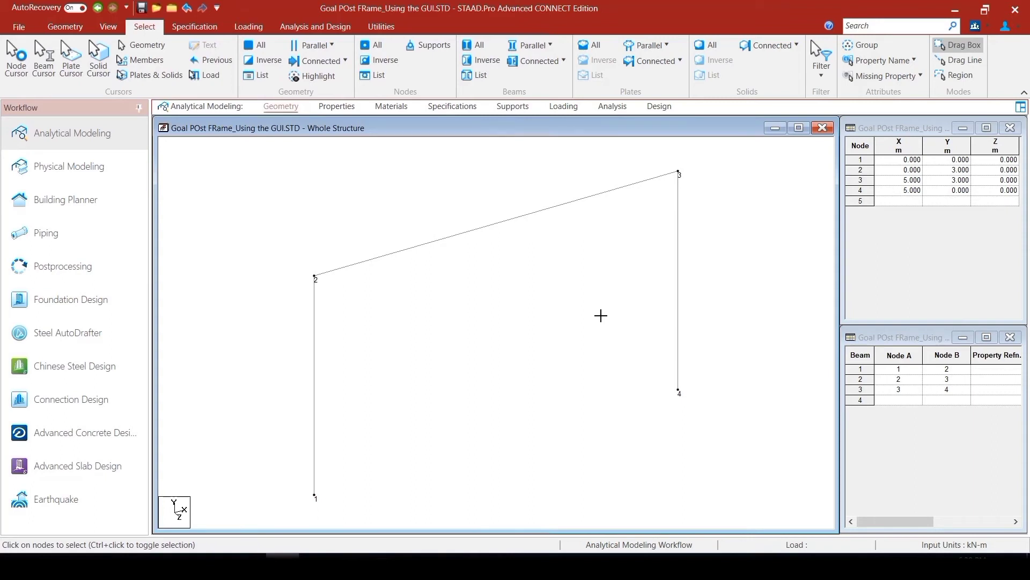
key("shift+b")
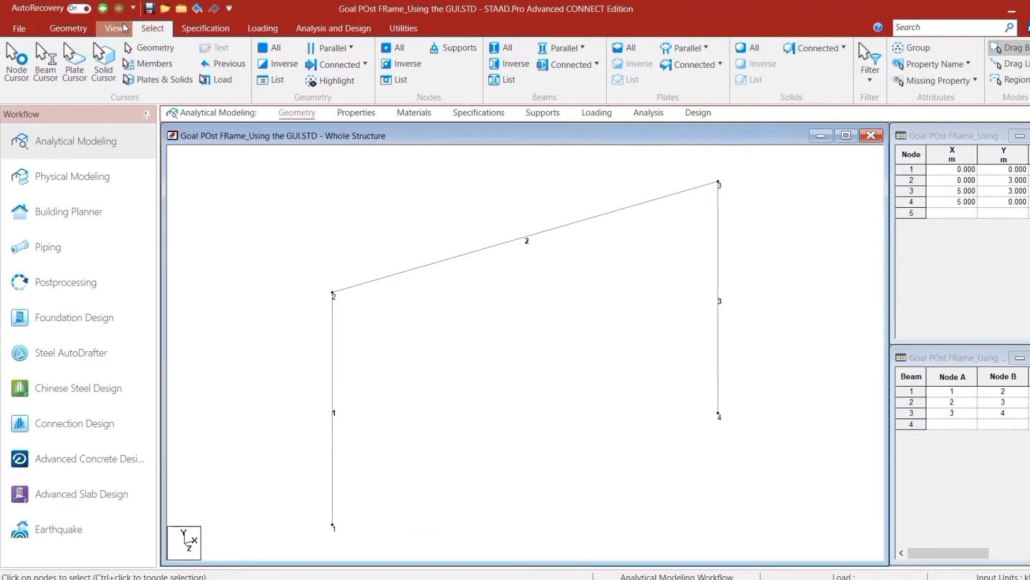
left_click(124, 28)
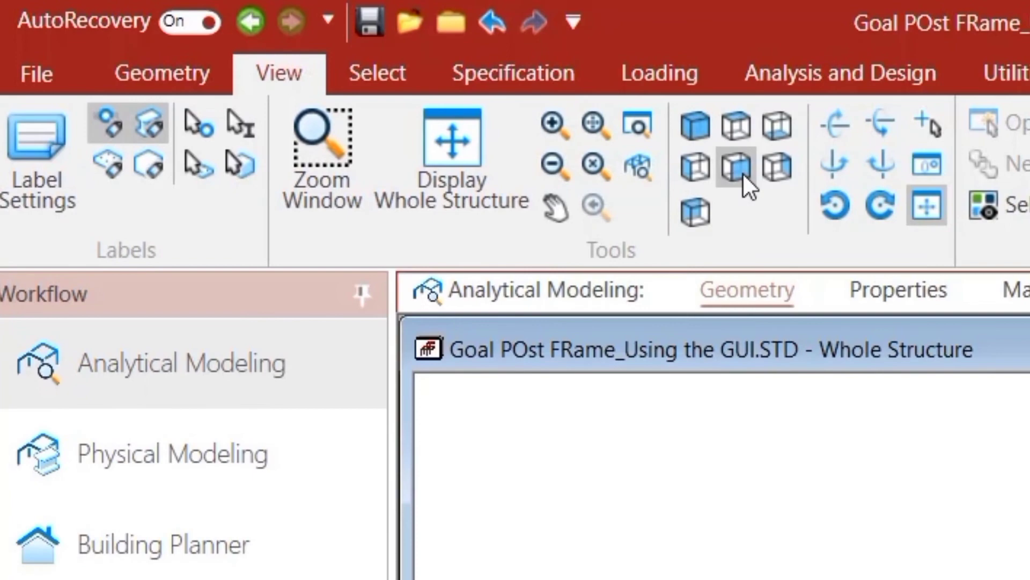
left_click(740, 169)
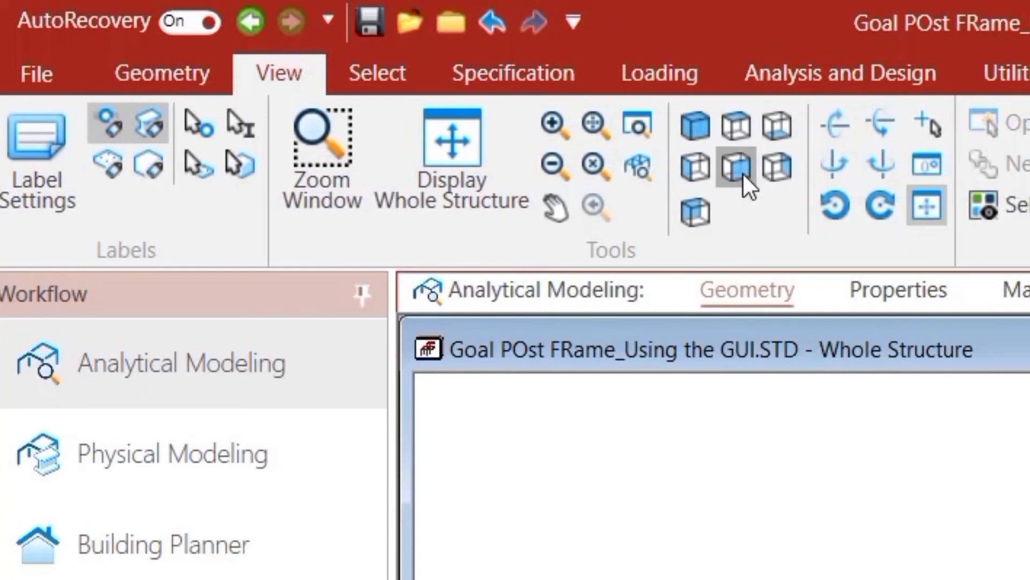